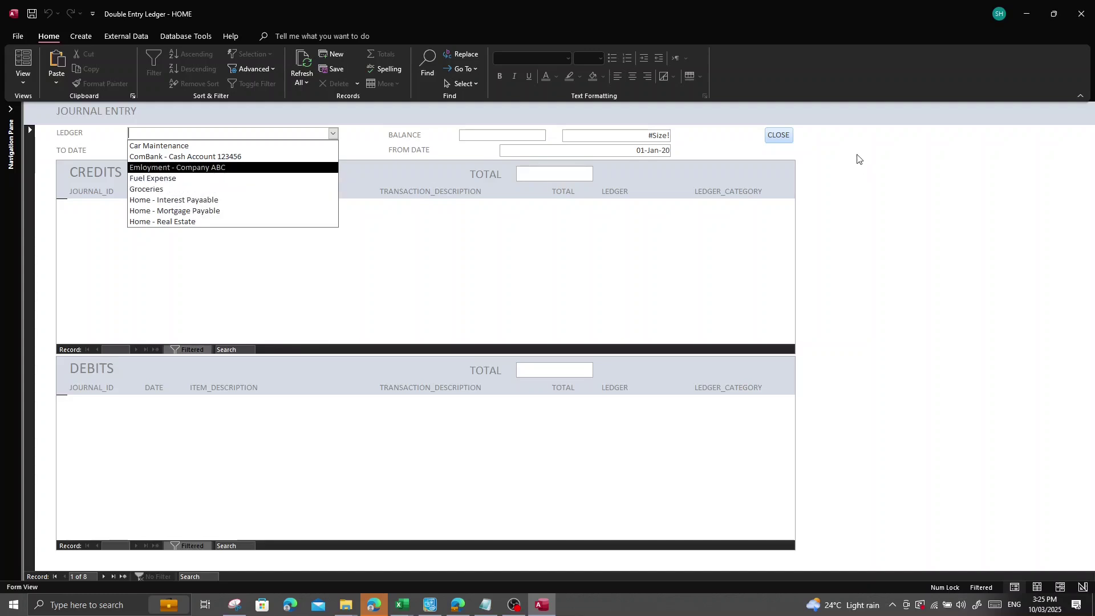
Leave the journal ledger view, then review the ledger list with its categories and the existing debit and credit ledger allocations.
{"action": "left_click", "coordinate": [784, 141]}
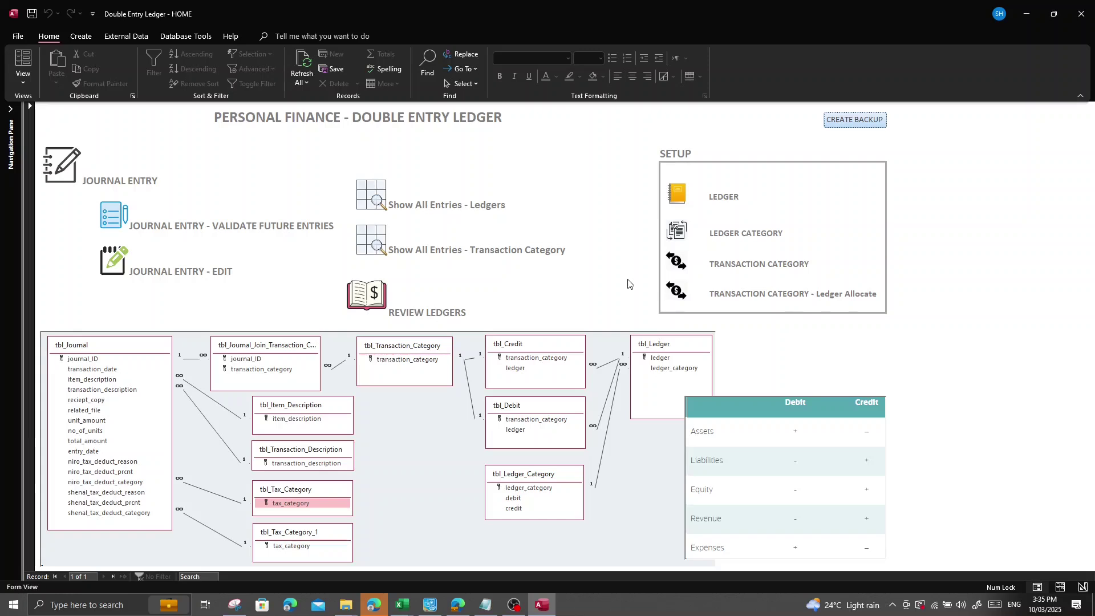
{"action": "left_click", "coordinate": [678, 192]}
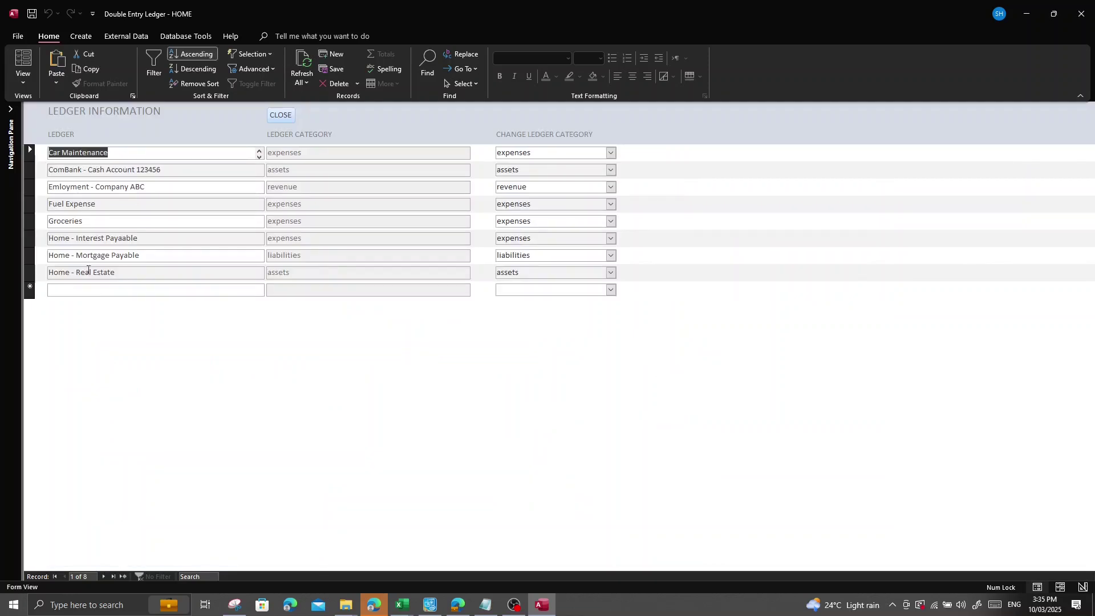
{"action": "left_click", "coordinate": [283, 116]}
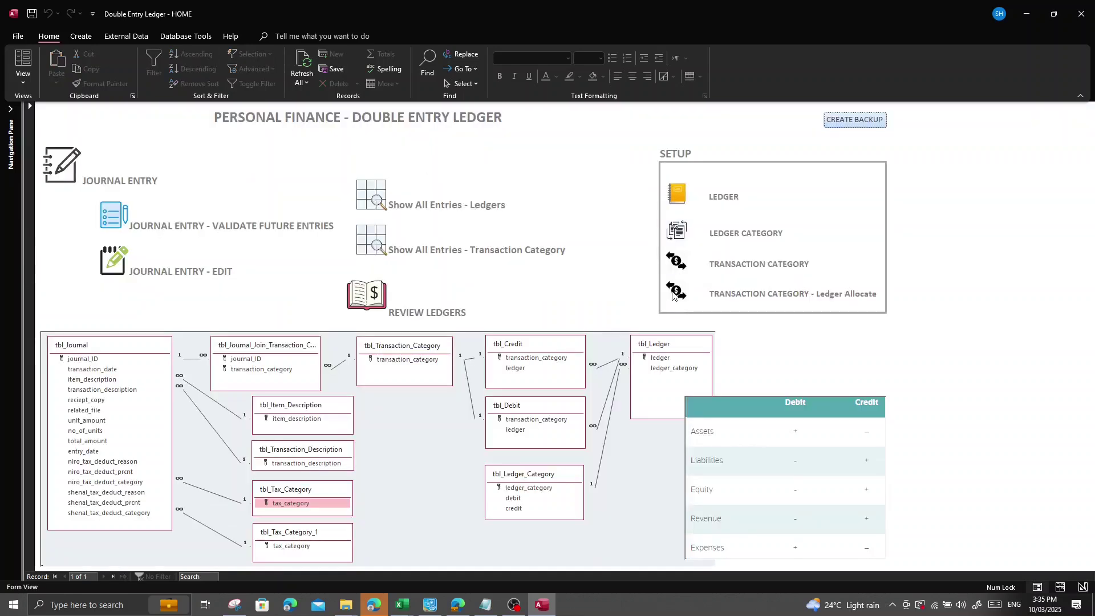
{"action": "left_click", "coordinate": [674, 294]}
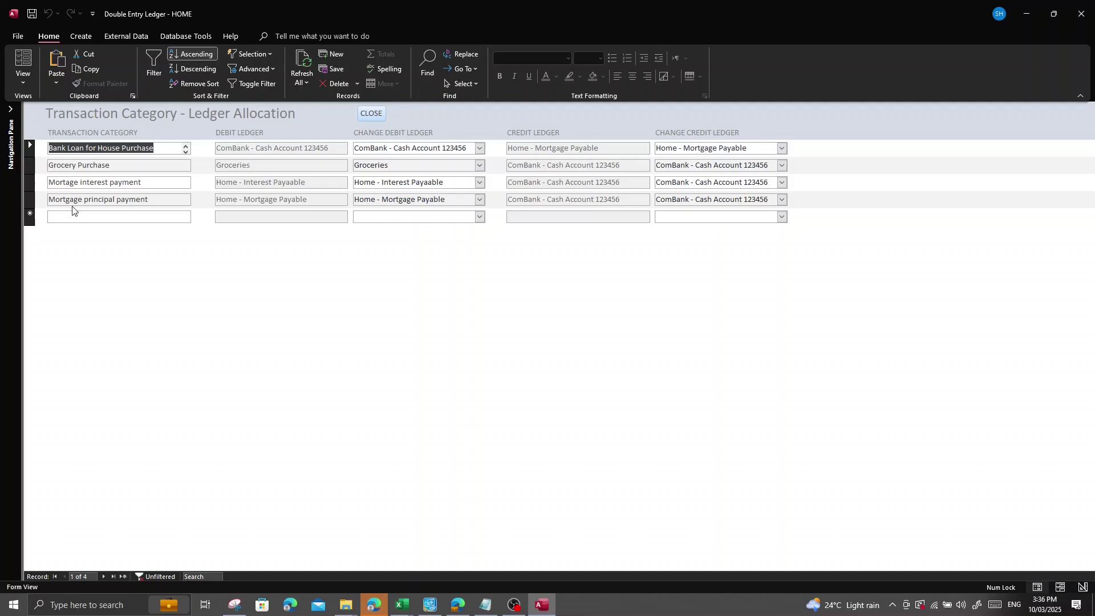
{"action": "left_click", "coordinate": [364, 116]}
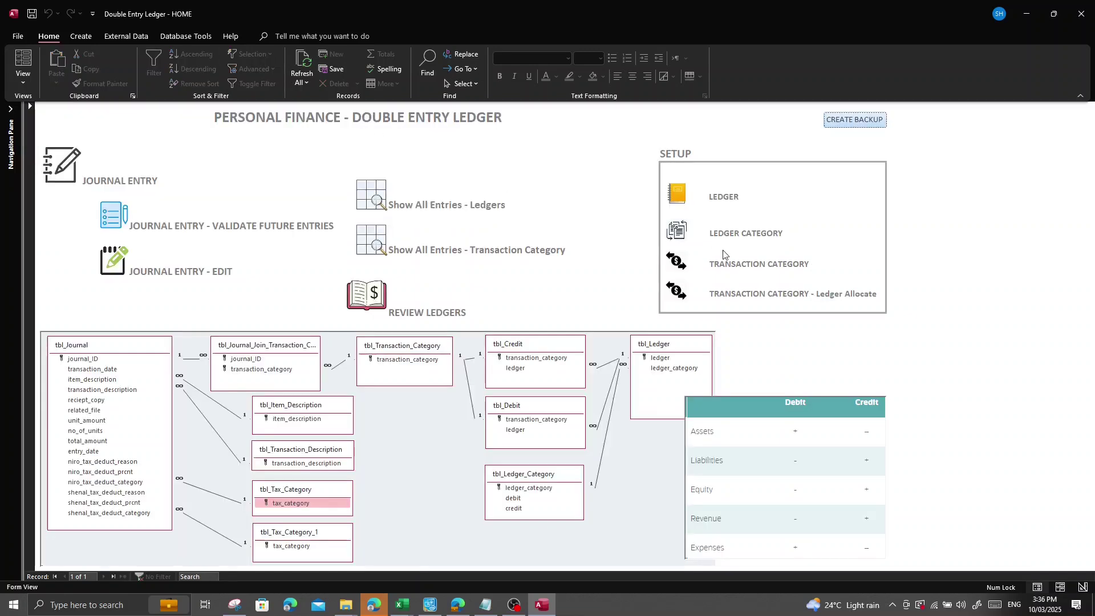
Correct the misspelled mortgage interest entry in the transaction category list to "Mortgage interest payment" and close the list.
{"action": "left_click", "coordinate": [680, 262]}
{"action": "left_click", "coordinate": [65, 186]}
{"action": "type", "text": "gage interest payment"}
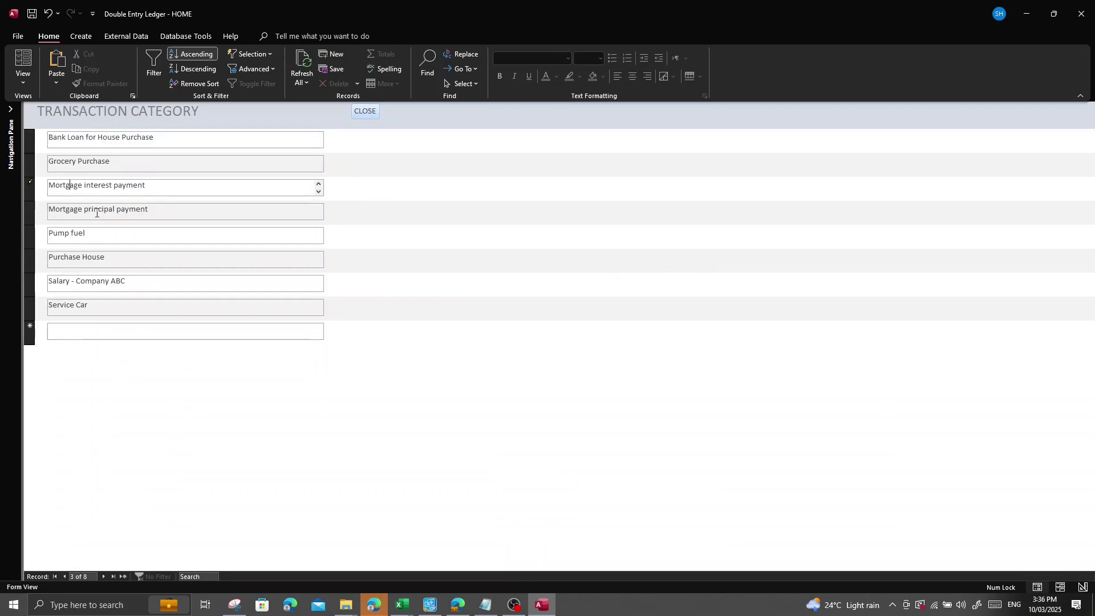
{"action": "key", "text": "Tab"}
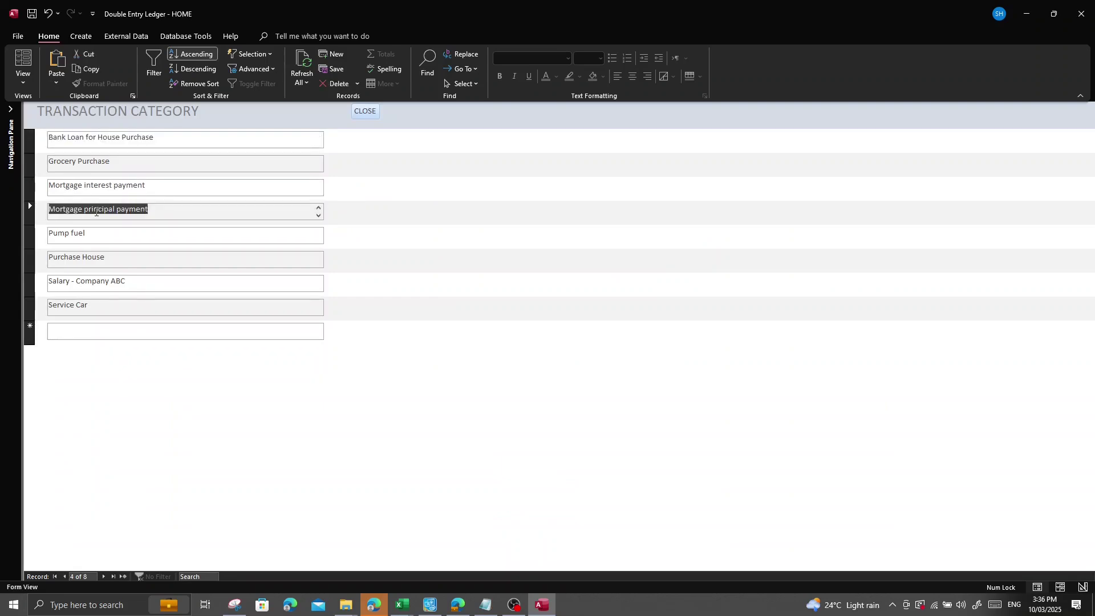
{"action": "left_click", "coordinate": [362, 112]}
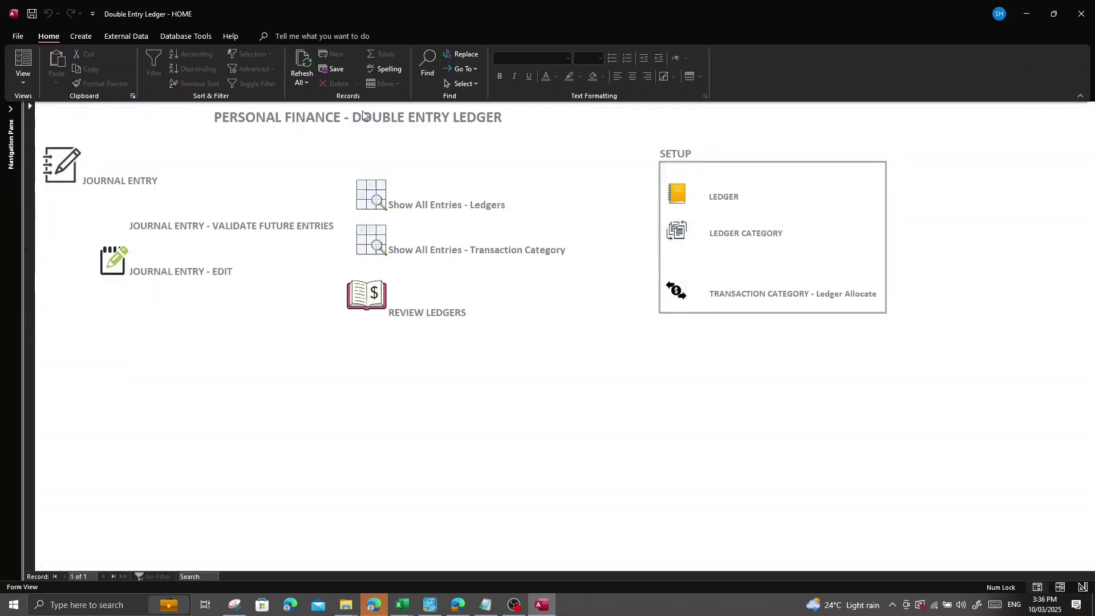
Add a new transaction category named "Purchase of House" in the Transaction Category - Ledger Allocation form.
{"action": "left_click", "coordinate": [682, 295]}
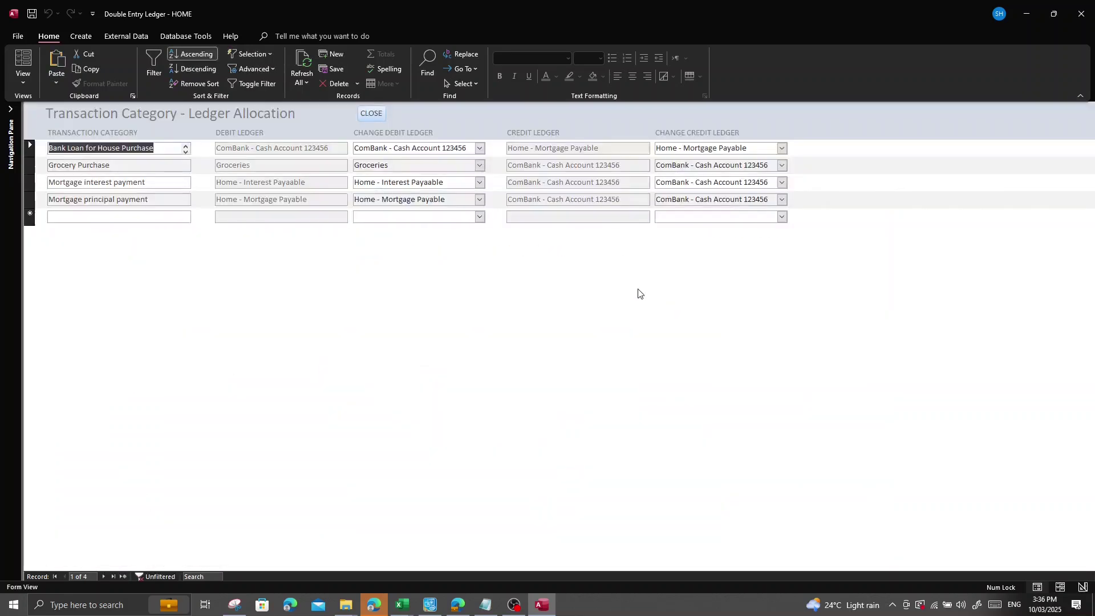
{"action": "left_click", "coordinate": [68, 217]}
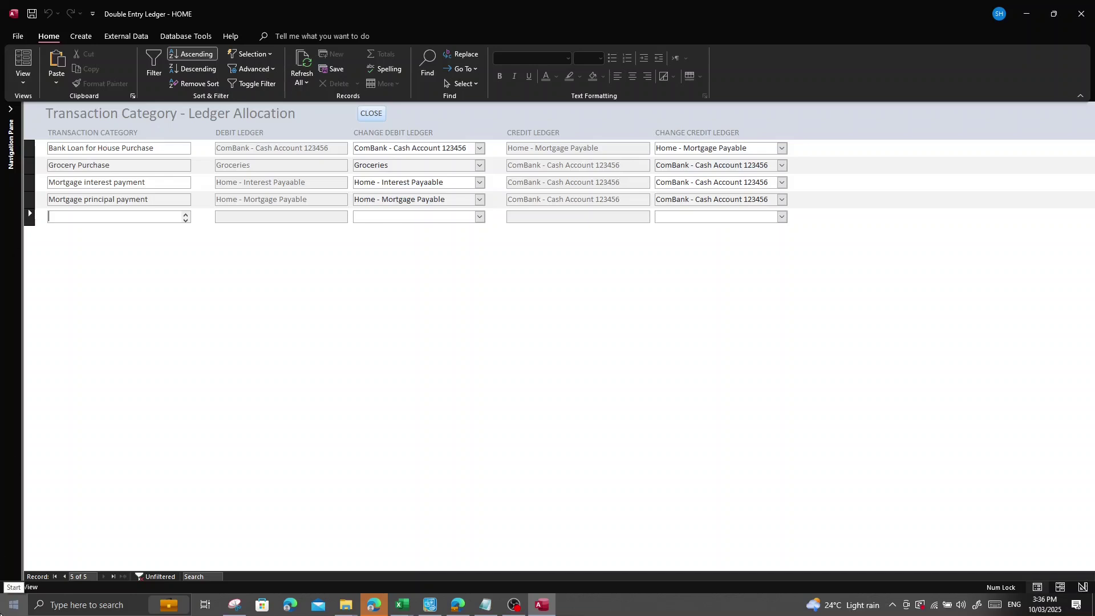
{"action": "type", "text": "Purcahse"}
{"action": "key", "text": "BackSpace"}
{"action": "key", "text": "BackSpace"}
{"action": "key", "text": "BackSpace"}
{"action": "key", "text": "BackSpace"}
{"action": "type", "text": "hase"}
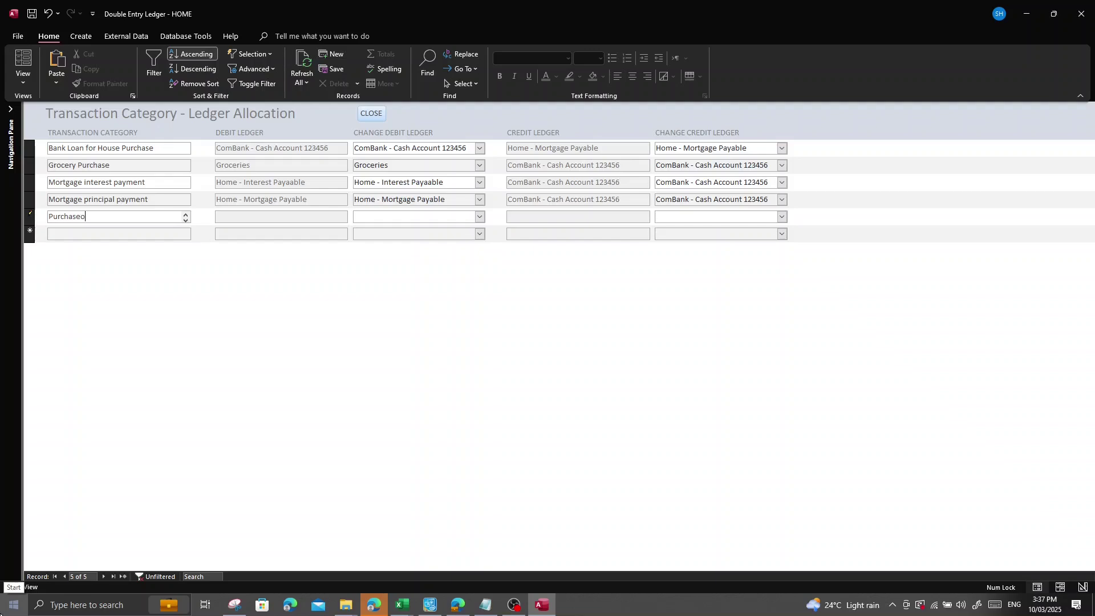
{"action": "type", "text": " of House"}
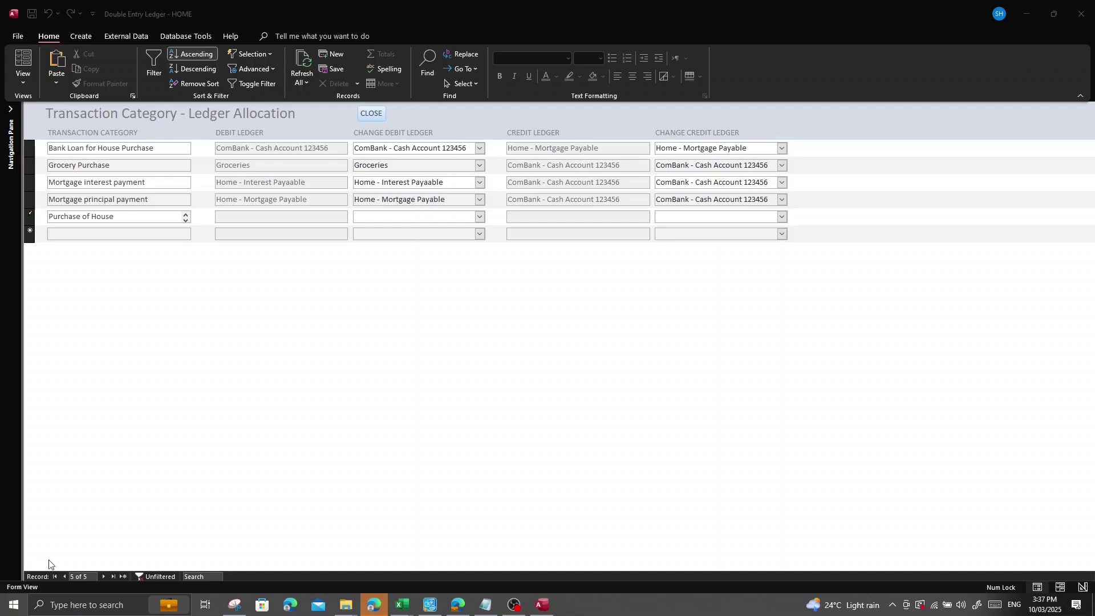
{"action": "right_click", "coordinate": [13, 605]}
{"action": "left_click", "coordinate": [148, 216]}
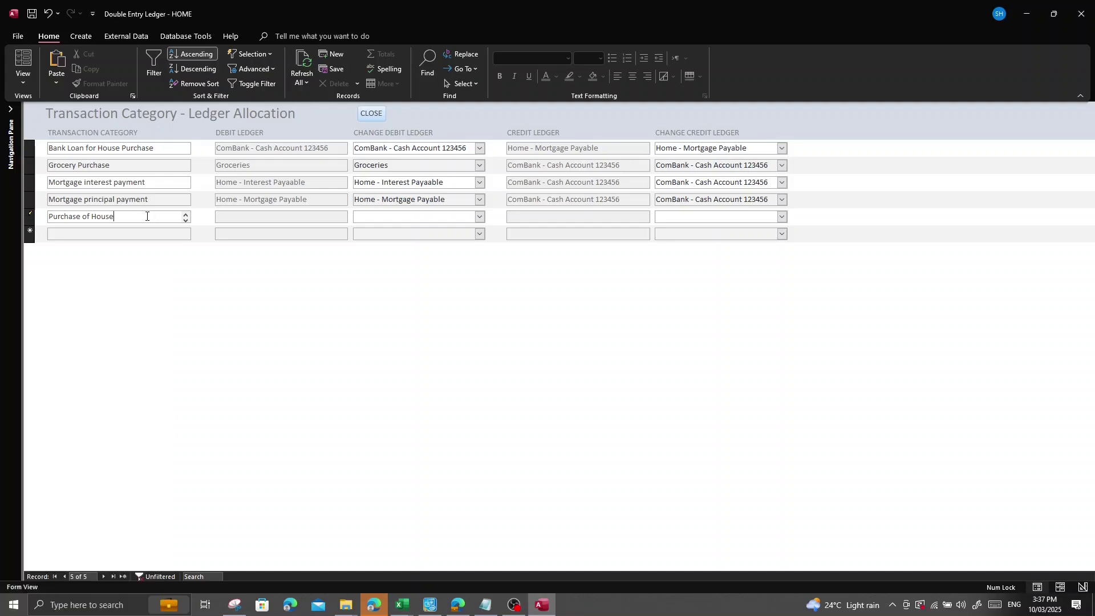
Allocate "Home - Real Estate" as debit ledger and the ComBank cash account as credit ledger for Purchase of House.
{"action": "left_click", "coordinate": [479, 217]}
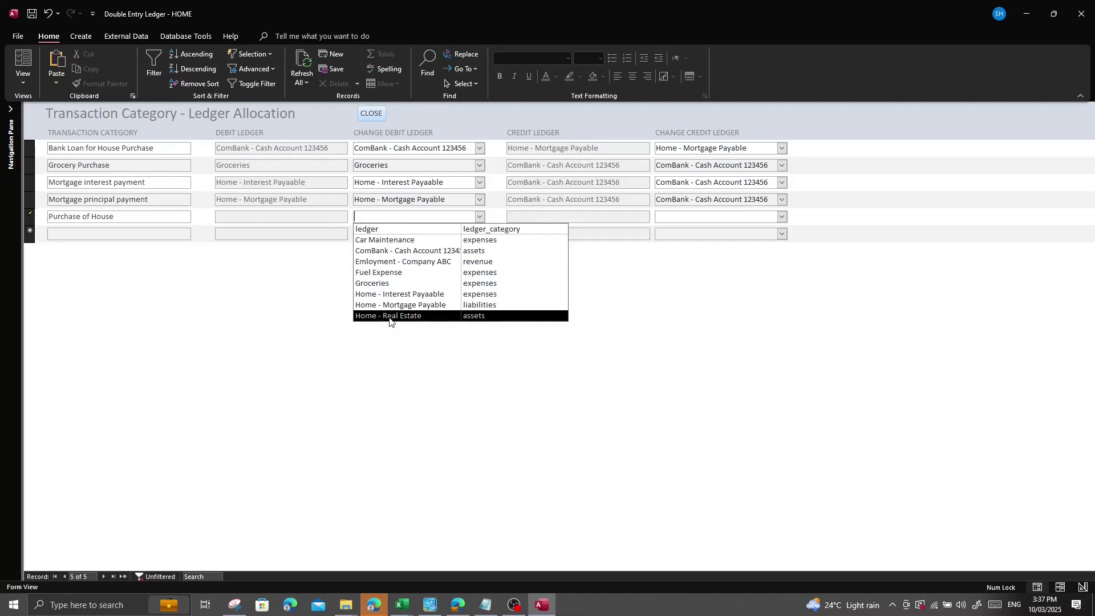
{"action": "left_click", "coordinate": [390, 317]}
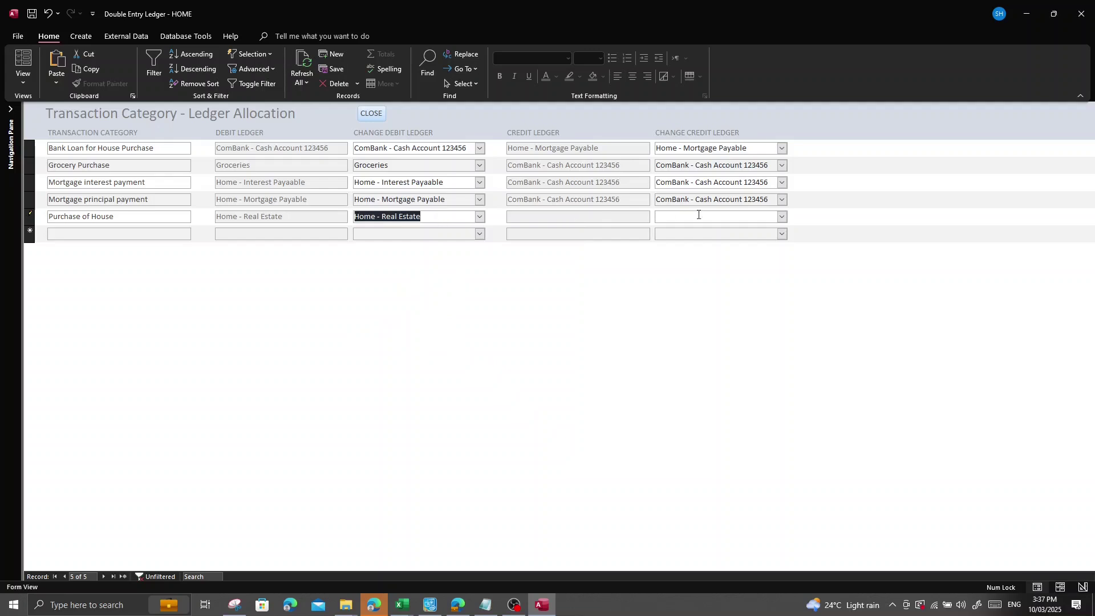
{"action": "left_click", "coordinate": [781, 219]}
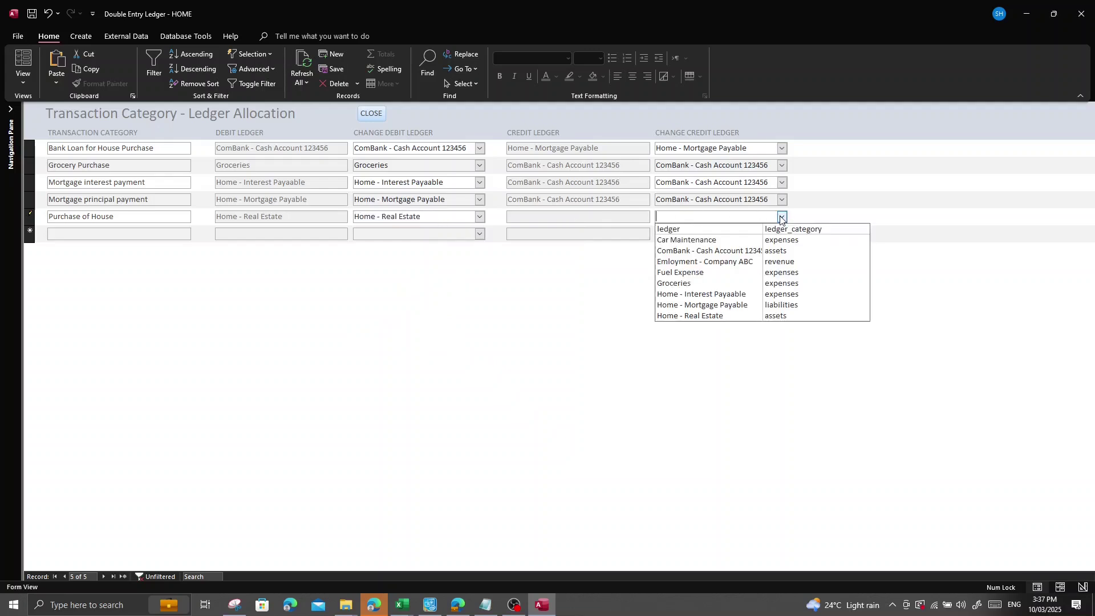
{"action": "left_click", "coordinate": [702, 256]}
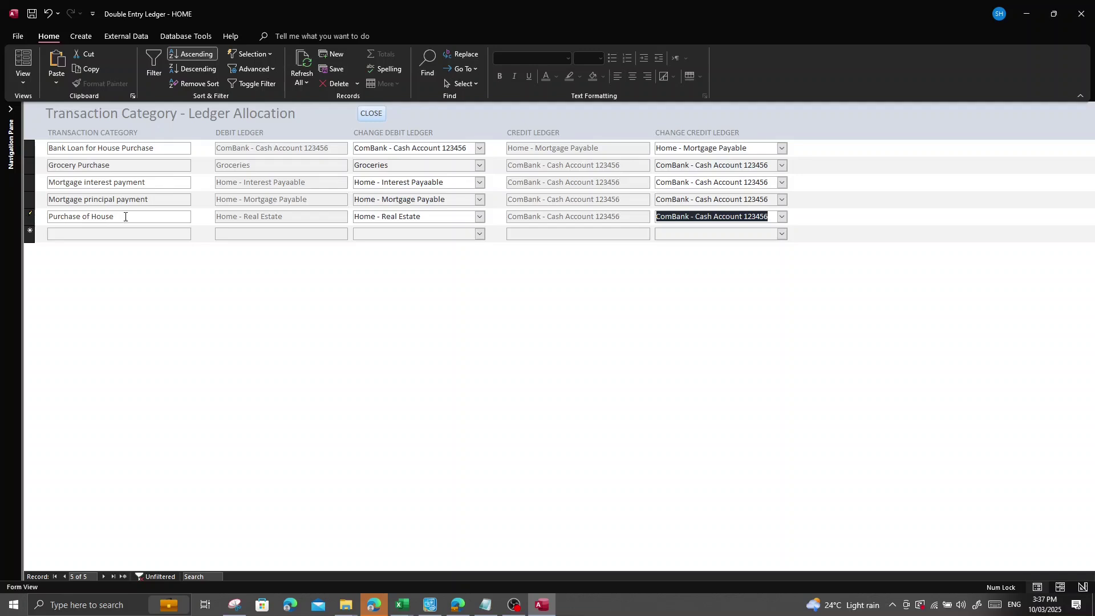
{"action": "left_click", "coordinate": [124, 217]}
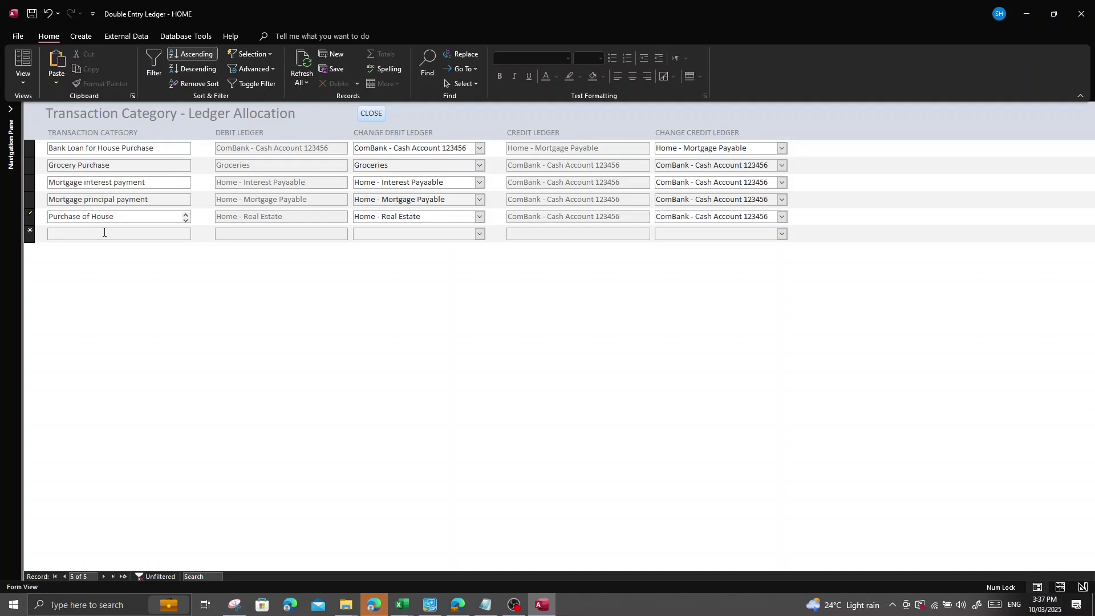
Add another transaction category named "Salary - Company ABC" in the next empty allocation record.
{"action": "left_click", "coordinate": [110, 232]}
{"action": "type", "text": "S"}
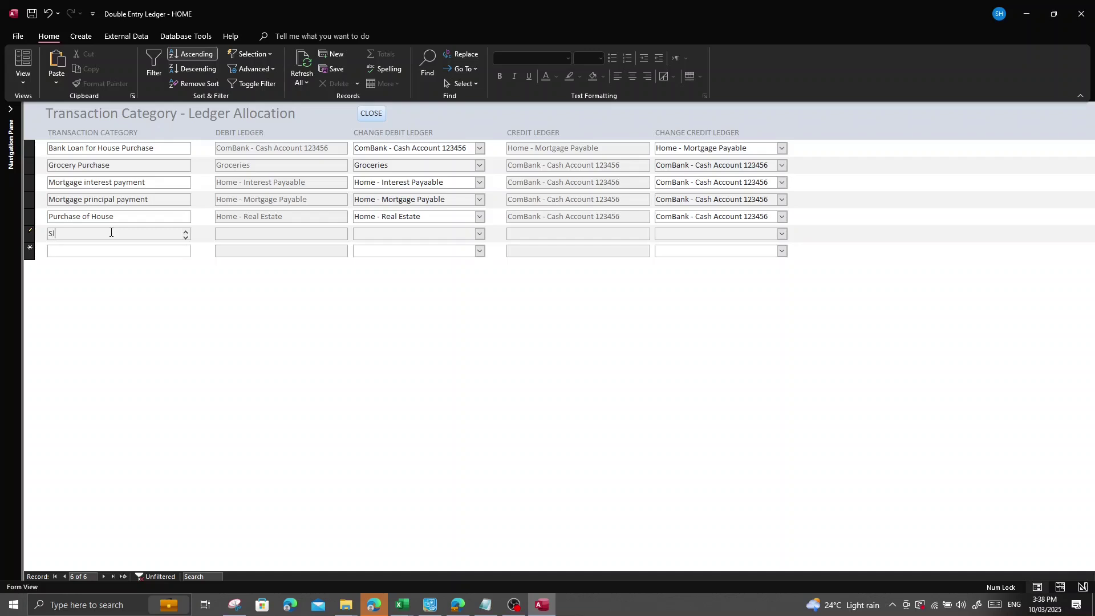
{"action": "type", "text": "alary - Company ABC"}
Allocate the ComBank cash account as debit ledger and "Emloyment - Company ABC" as credit ledger for the salary category.
{"action": "left_click", "coordinate": [480, 233]}
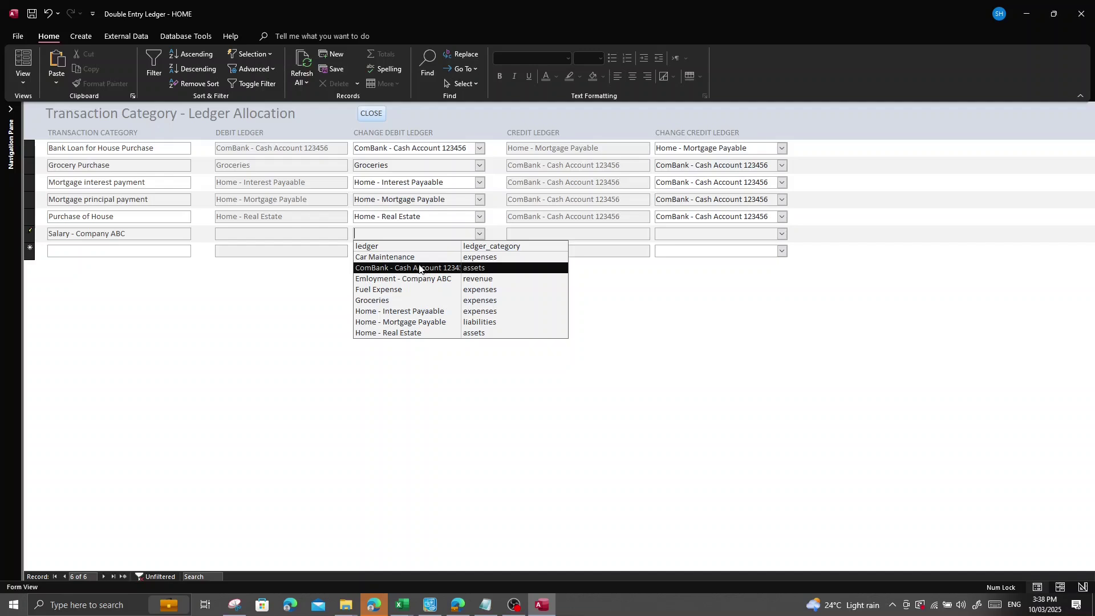
{"action": "left_click", "coordinate": [419, 270]}
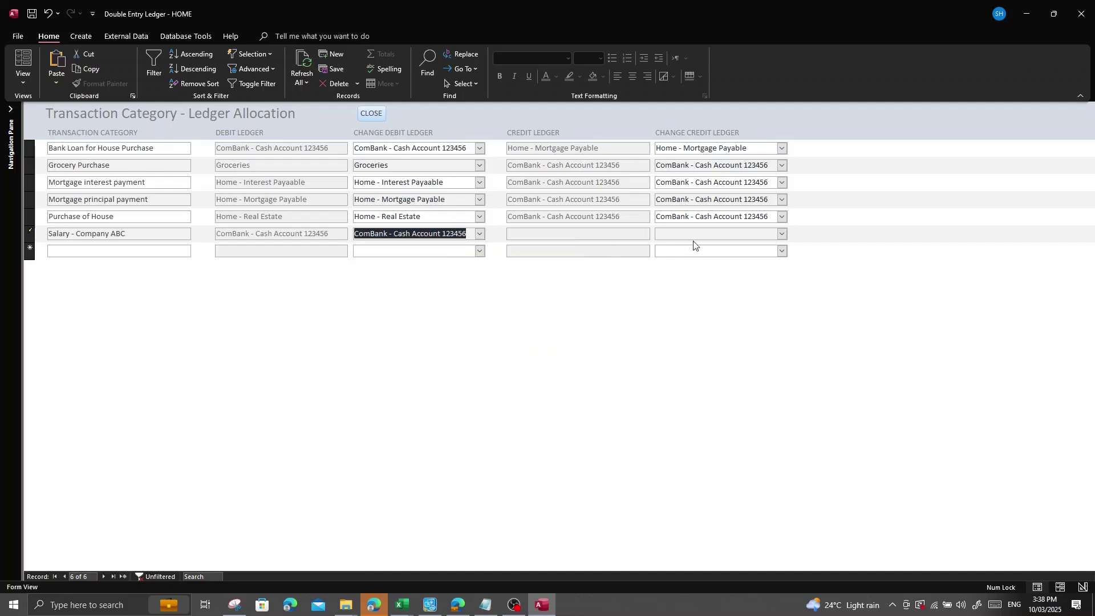
{"action": "left_click", "coordinate": [782, 235]}
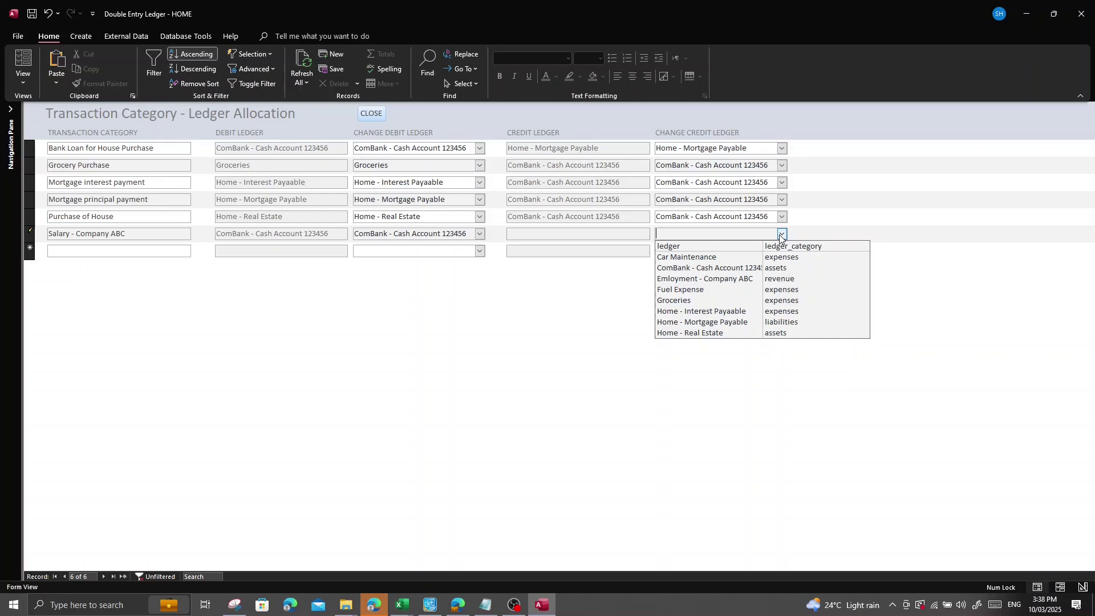
{"action": "left_click", "coordinate": [766, 284]}
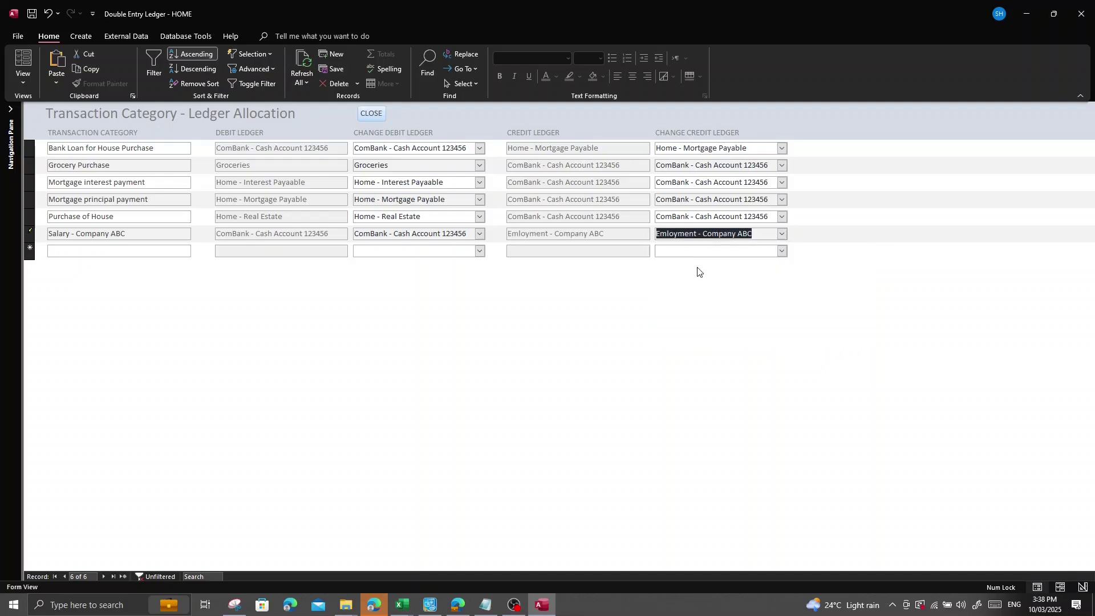